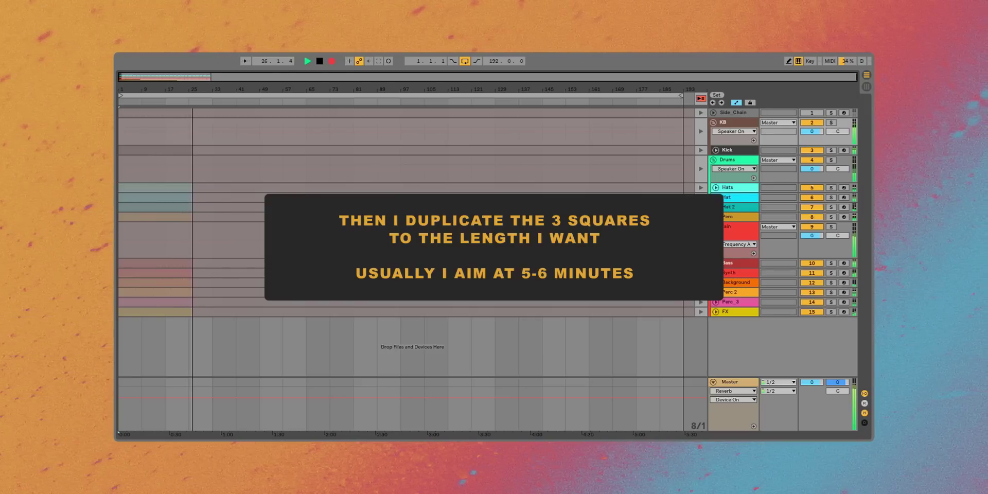
Step: Stop the running recording and return all tracks to arrangement playback
{"action": "key", "text": "space"}
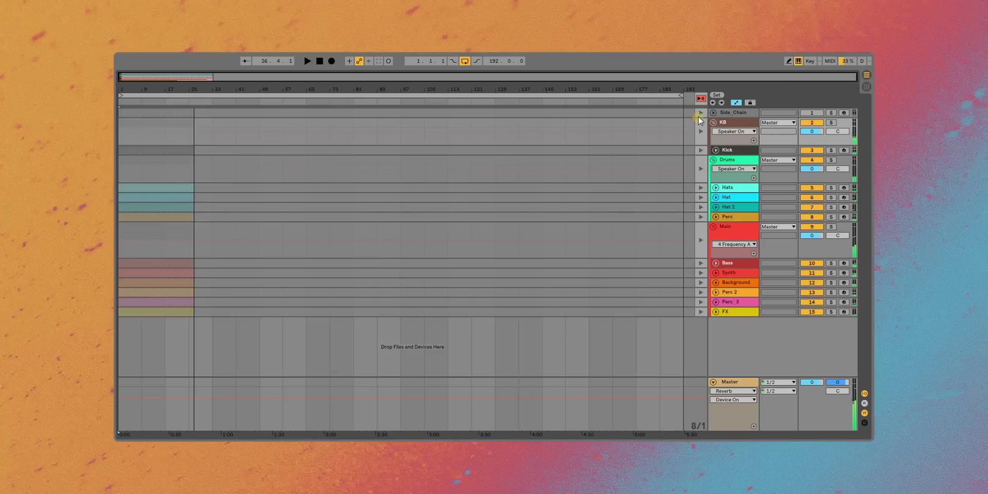
{"action": "left_click", "coordinate": [701, 98]}
Step: Trim the clips on all tracks to end at bar 25 and lengthen the arrangement loop to 200 bars
{"action": "key", "text": "ctrl+a"}
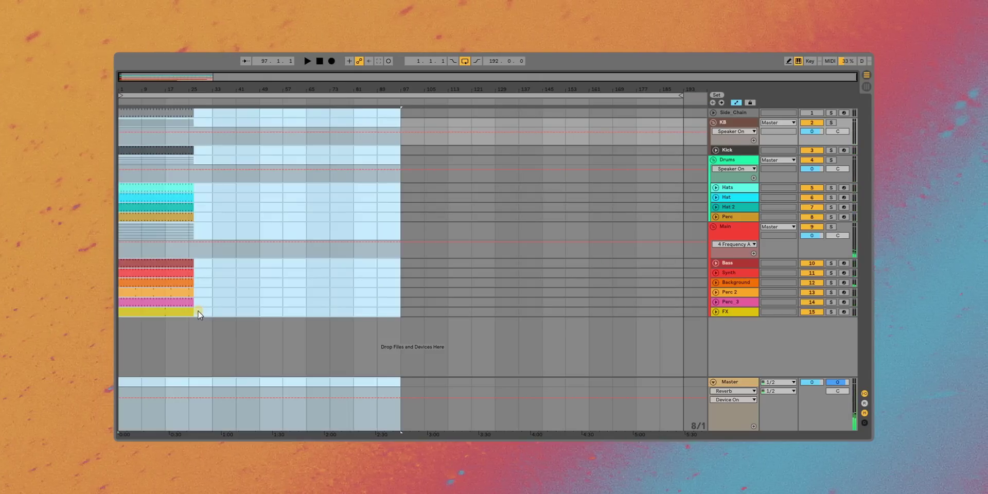
{"action": "left_click", "coordinate": [190, 308]}
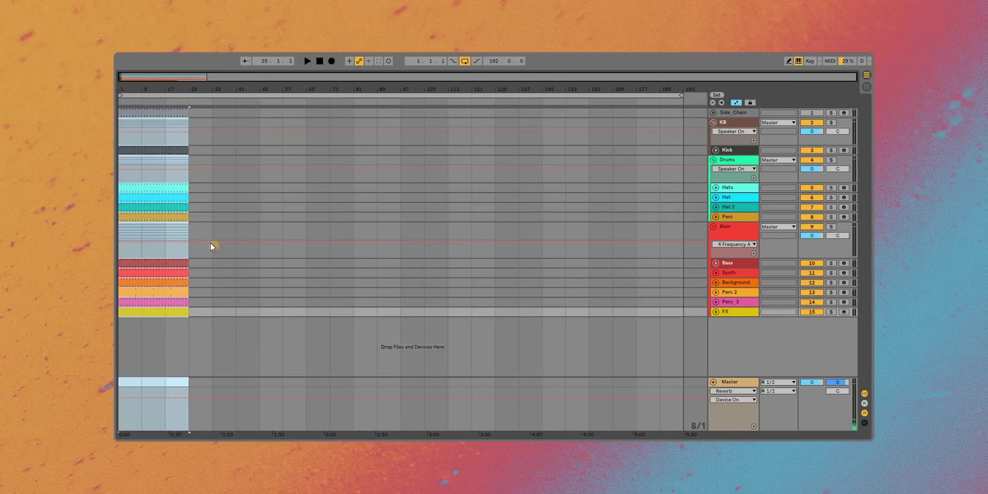
{"action": "left_click", "coordinate": [202, 227]}
{"action": "left_click", "coordinate": [141, 230]}
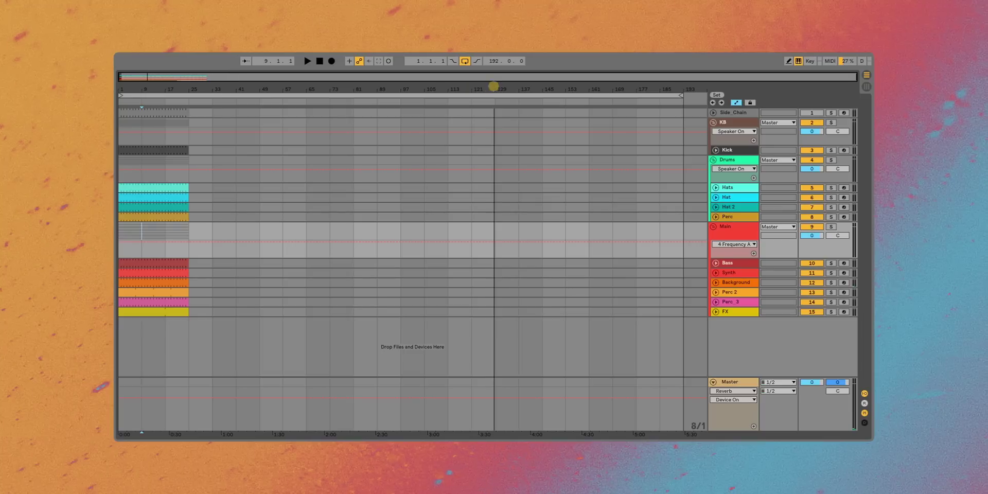
{"action": "left_click_drag", "start_coordinate": [680, 95], "coordinate": [645, 88]}
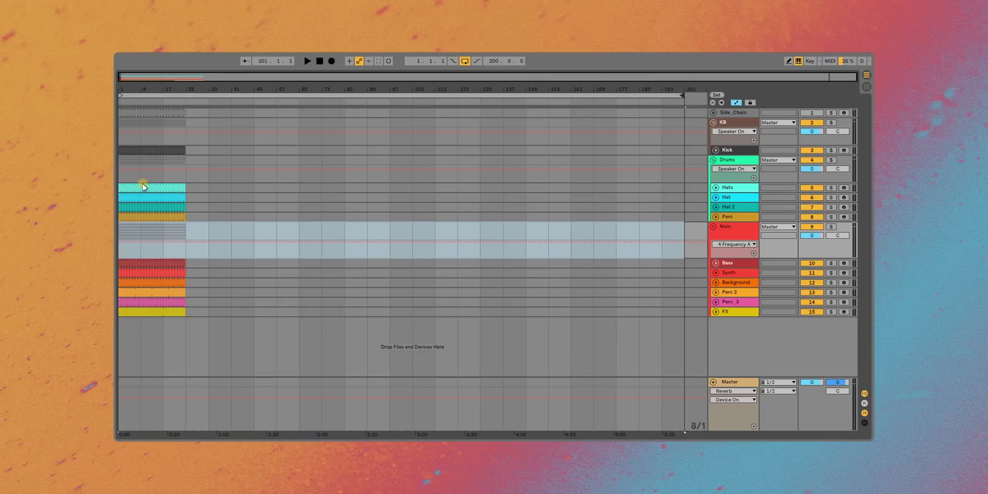
Step: Duplicate the first eight bars of the Side_Chain through Perc tracks repeatedly until they reach bar 193
{"action": "left_click_drag", "start_coordinate": [138, 230], "coordinate": [123, 111]}
{"action": "key", "text": "shift+Up"}
{"action": "key", "text": "ctrl+d"}
{"action": "key", "text": "ctrl+d"}
{"action": "key", "text": "ctrl+d"}
{"action": "key", "text": "ctrl+d"}
{"action": "key", "text": "ctrl+d"}
{"action": "key", "text": "ctrl+d"}
{"action": "key", "text": "ctrl+d"}
{"action": "key", "text": "ctrl+d"}
{"action": "key", "text": "ctrl+d"}
{"action": "key", "text": "ctrl+d"}
{"action": "key", "text": "ctrl+d"}
{"action": "key", "text": "ctrl+d"}
{"action": "key", "text": "ctrl+d"}
{"action": "key", "text": "ctrl+d"}
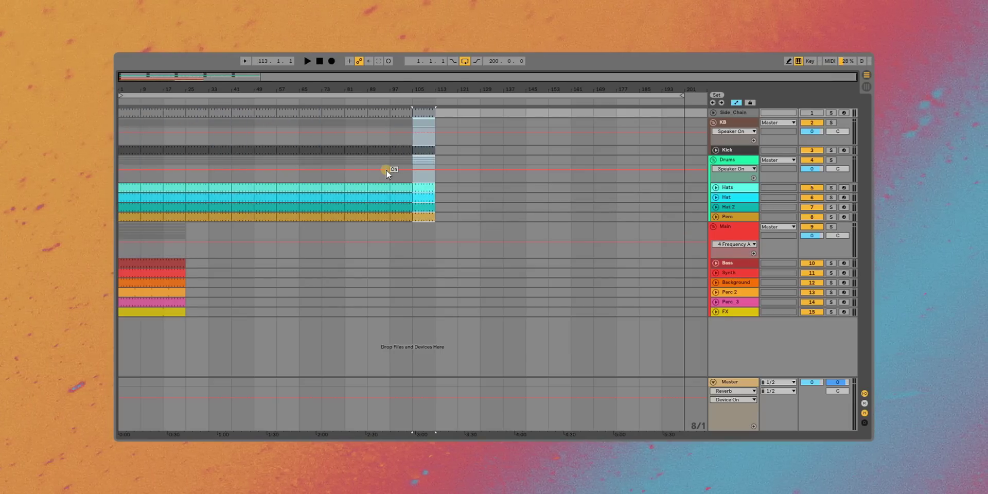
{"action": "key", "text": "ctrl+d"}
{"action": "key", "text": "ctrl+d"}
{"action": "key", "text": "ctrl+d"}
{"action": "key", "text": "ctrl+d"}
{"action": "key", "text": "ctrl+d"}
{"action": "key", "text": "ctrl+d"}
{"action": "key", "text": "ctrl+d"}
{"action": "key", "text": "ctrl+d"}
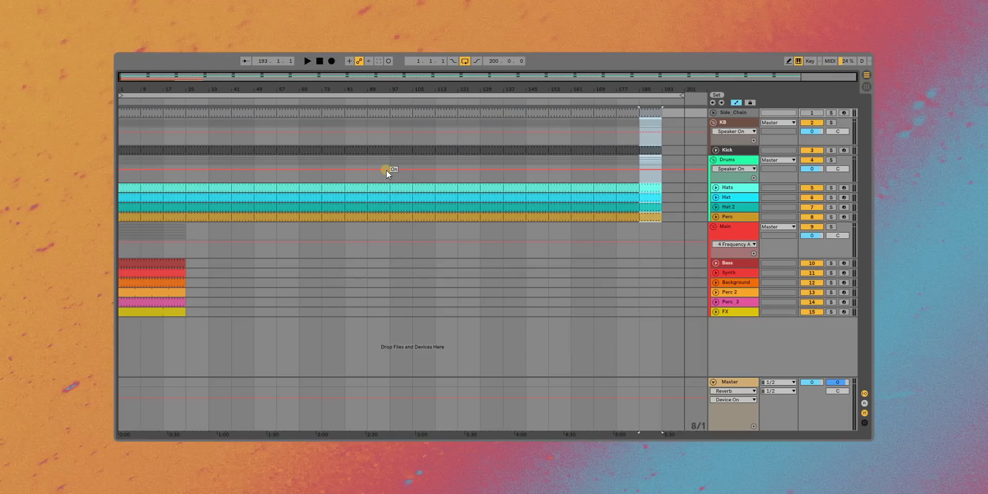
Step: Repeat the first eight bars of the Bass, Synth and Background tracks up to bar 193
{"action": "left_click", "coordinate": [715, 282]}
{"action": "left_click_drag", "start_coordinate": [139, 338], "coordinate": [124, 263]}
{"action": "key", "text": "ctrl+d"}
{"action": "key", "text": "ctrl+d"}
{"action": "key", "text": "ctrl+d"}
{"action": "key", "text": "ctrl+d"}
{"action": "key", "text": "ctrl+d"}
{"action": "key", "text": "ctrl+d"}
{"action": "key", "text": "ctrl+d"}
{"action": "key", "text": "ctrl+d"}
{"action": "key", "text": "ctrl+d"}
{"action": "key", "text": "ctrl+d"}
{"action": "key", "text": "ctrl+d"}
{"action": "key", "text": "ctrl+d"}
{"action": "key", "text": "ctrl+d"}
{"action": "key", "text": "ctrl+d"}
{"action": "key", "text": "ctrl+d"}
{"action": "key", "text": "ctrl+d"}
{"action": "key", "text": "ctrl+d"}
{"action": "key", "text": "ctrl+d"}
{"action": "key", "text": "ctrl+d"}
{"action": "key", "text": "ctrl+d"}
{"action": "key", "text": "ctrl+d"}
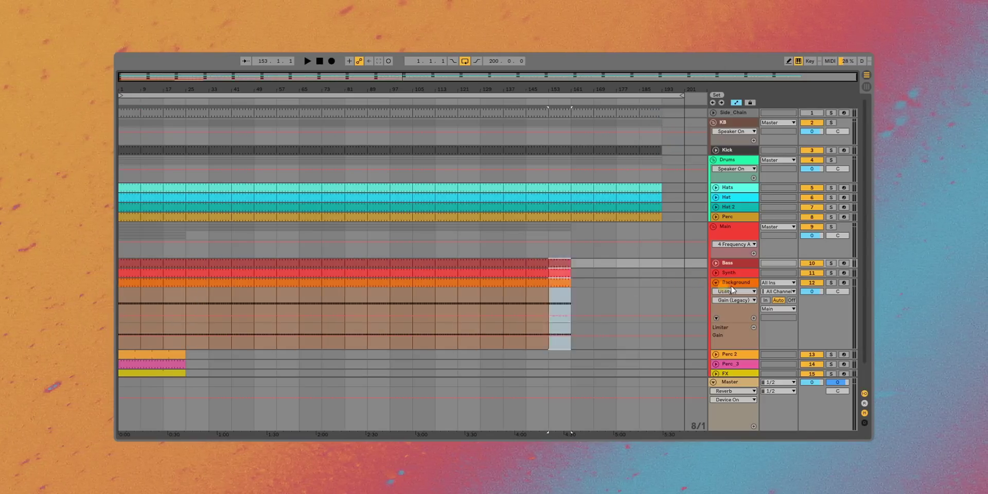
{"action": "left_click", "coordinate": [715, 282]}
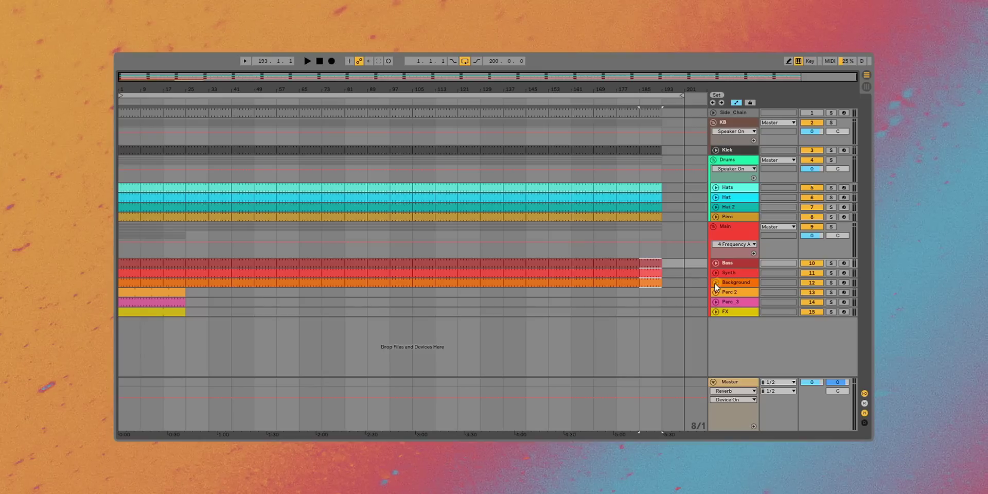
Step: Duplicate the 24-bar Perc 2 clip repeatedly until the track is filled to bar 193
{"action": "left_click", "coordinate": [168, 292]}
{"action": "key", "text": "ctrl+d"}
{"action": "key", "text": "ctrl+d"}
{"action": "key", "text": "ctrl+d"}
{"action": "key", "text": "ctrl+d"}
{"action": "key", "text": "ctrl+d"}
{"action": "key", "text": "ctrl+d"}
{"action": "key", "text": "ctrl+d"}
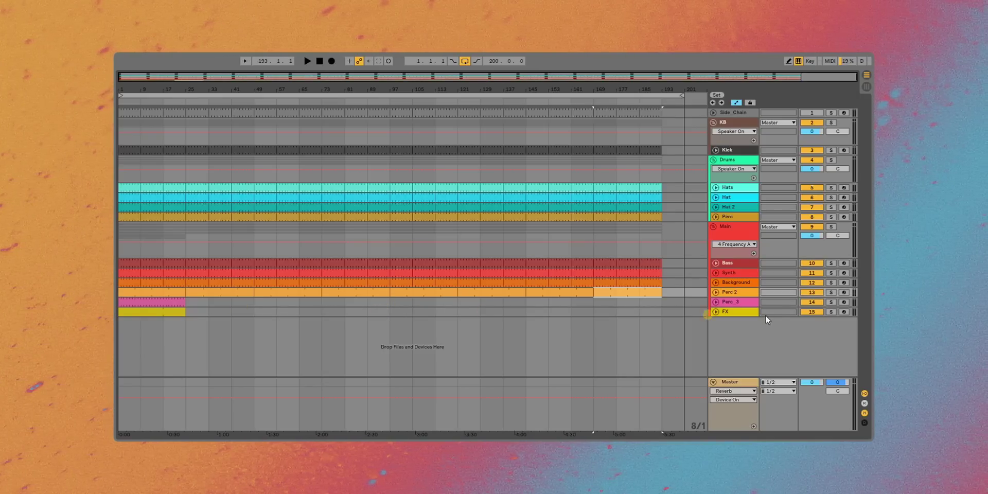
Step: Duplicate the first eight bars of the Perc_3 track repeatedly up to bar 193
{"action": "left_click", "coordinate": [715, 302]}
{"action": "left_click", "coordinate": [118, 308]}
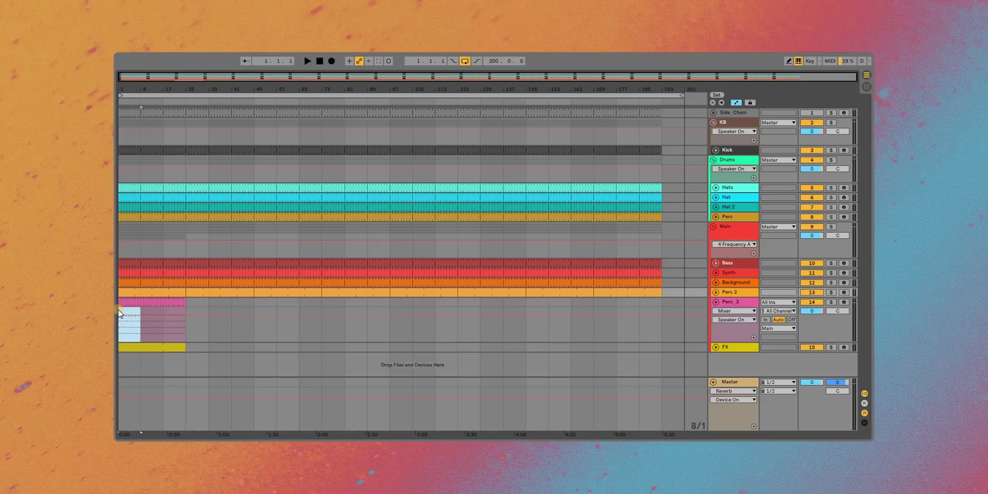
{"action": "left_click", "coordinate": [437, 346]}
{"action": "key", "text": "ctrl+d"}
{"action": "key", "text": "ctrl+d"}
{"action": "key", "text": "ctrl+d"}
{"action": "key", "text": "ctrl+d"}
{"action": "key", "text": "ctrl+d"}
{"action": "key", "text": "ctrl+d"}
{"action": "key", "text": "ctrl+d"}
{"action": "key", "text": "ctrl+d"}
{"action": "key", "text": "ctrl+d"}
{"action": "key", "text": "ctrl+d"}
{"action": "key", "text": "ctrl+d"}
{"action": "key", "text": "ctrl+d"}
{"action": "key", "text": "ctrl+d"}
{"action": "key", "text": "ctrl+d"}
{"action": "key", "text": "ctrl+d"}
{"action": "key", "text": "ctrl+d"}
{"action": "key", "text": "ctrl+d"}
{"action": "key", "text": "ctrl+d"}
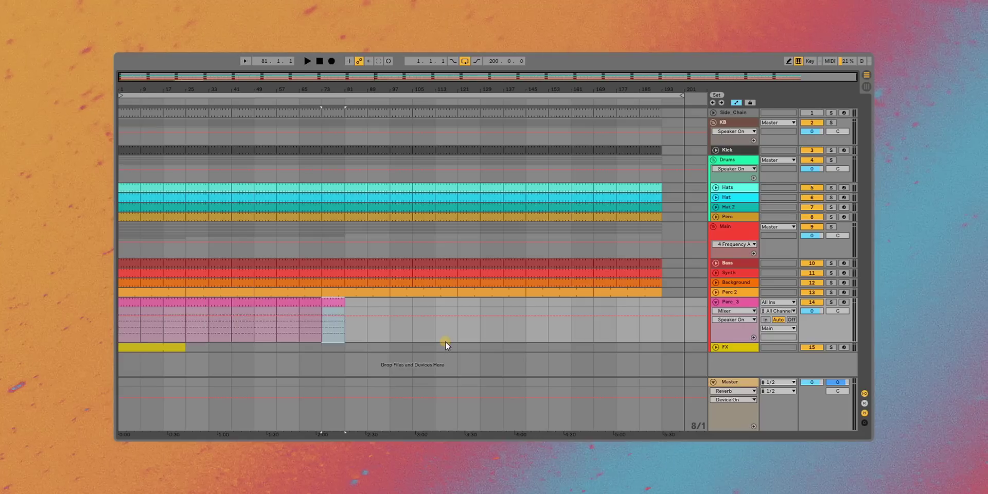
{"action": "key", "text": "ctrl+d"}
{"action": "key", "text": "ctrl+d"}
{"action": "key", "text": "ctrl+d"}
{"action": "key", "text": "ctrl+d"}
{"action": "key", "text": "ctrl+d"}
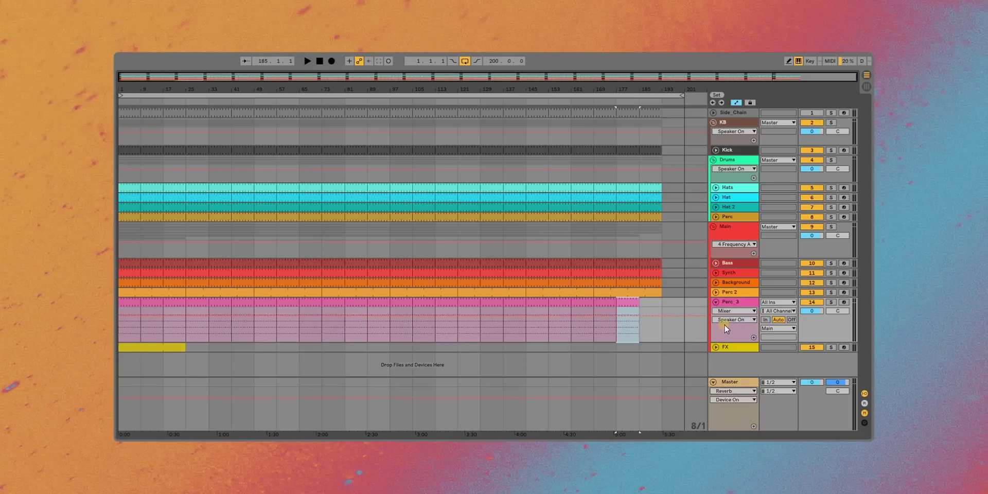
{"action": "left_click", "coordinate": [715, 303]}
Step: Duplicate the first 16 bars of the FX track repeatedly up to bar 193
{"action": "left_click", "coordinate": [218, 324]}
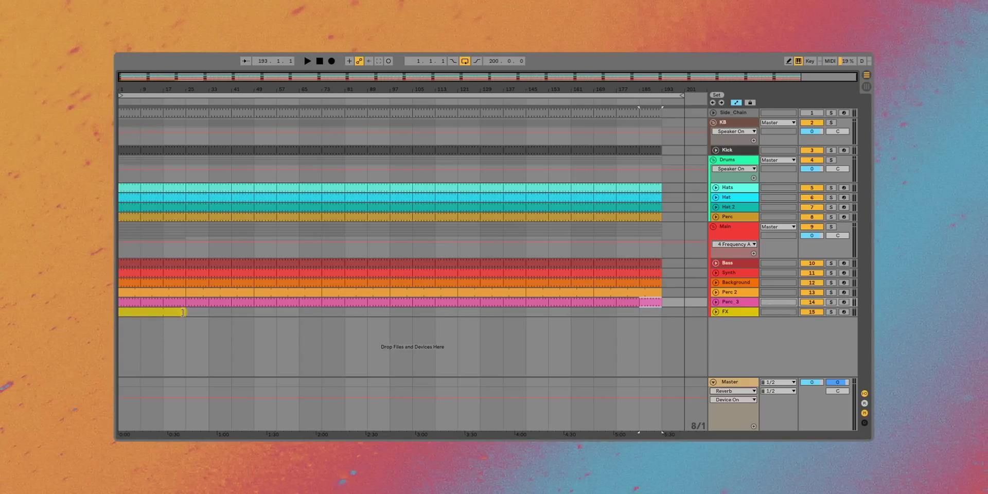
{"action": "key", "text": "ctrl+d"}
{"action": "key", "text": "ctrl+d"}
{"action": "key", "text": "ctrl+d"}
{"action": "key", "text": "ctrl+d"}
{"action": "key", "text": "ctrl+d"}
{"action": "key", "text": "ctrl+d"}
{"action": "key", "text": "ctrl+d"}
{"action": "key", "text": "ctrl+d"}
{"action": "key", "text": "ctrl+d"}
{"action": "key", "text": "ctrl+d"}
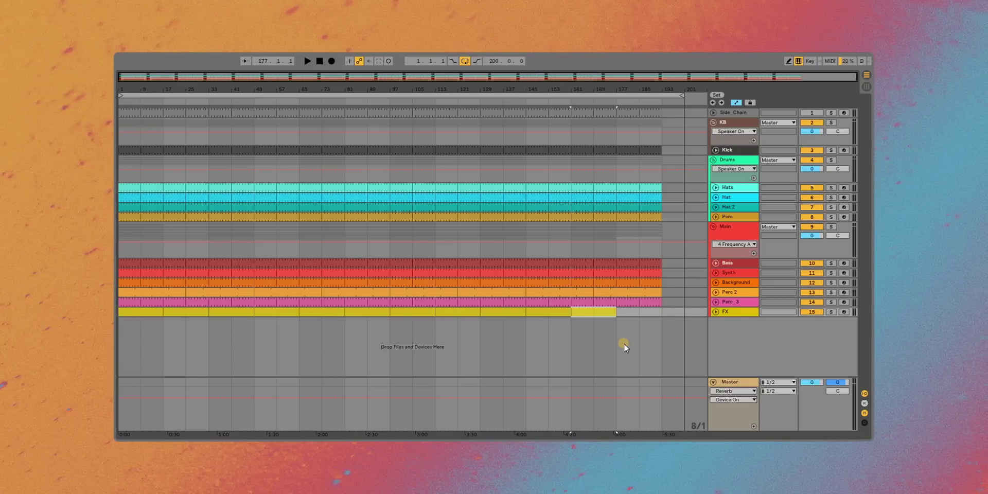
{"action": "key", "text": "ctrl+d"}
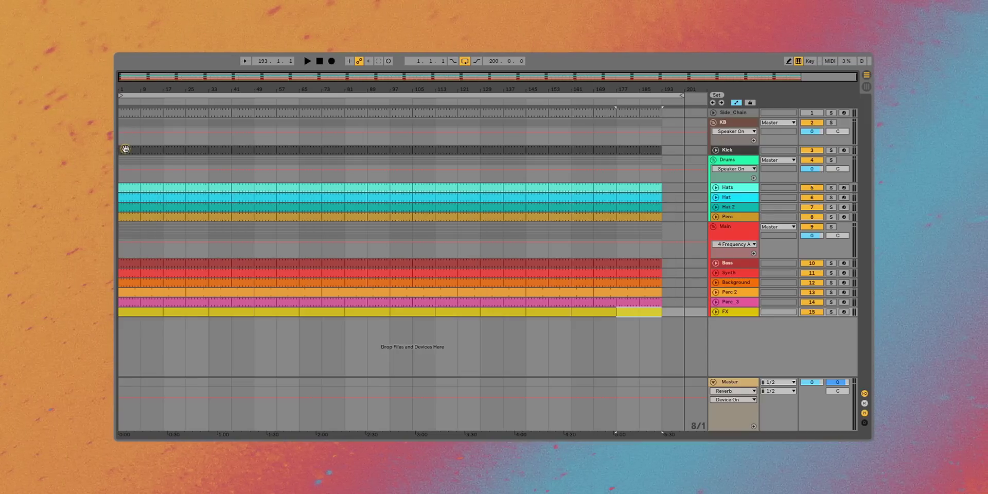
Step: Remove the Kick from bars 1 to 17, from the single bar before bar 65, and from bars 89 to 97 and 117 to 121
{"action": "left_click_drag", "start_coordinate": [125, 150], "coordinate": [149, 150]}
{"action": "left_click", "coordinate": [150, 150]}
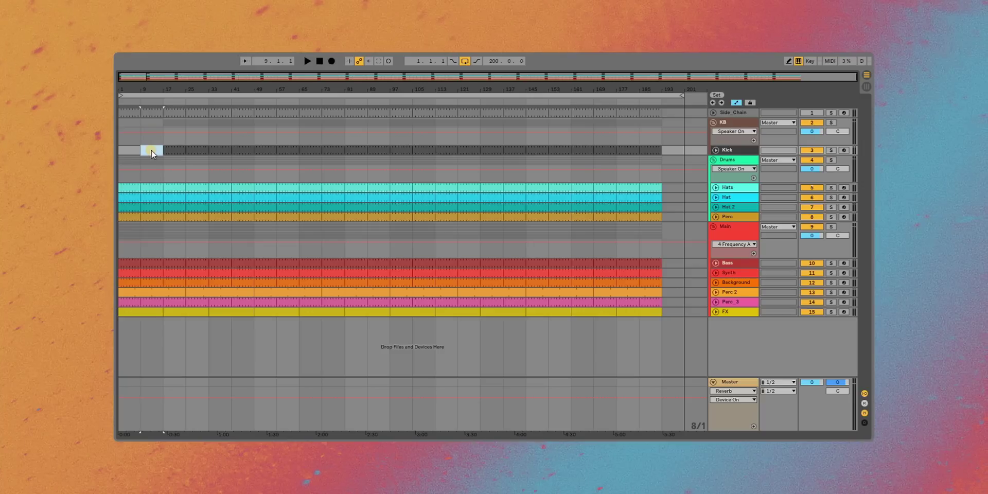
{"action": "left_click_drag", "start_coordinate": [151, 150], "coordinate": [297, 153]}
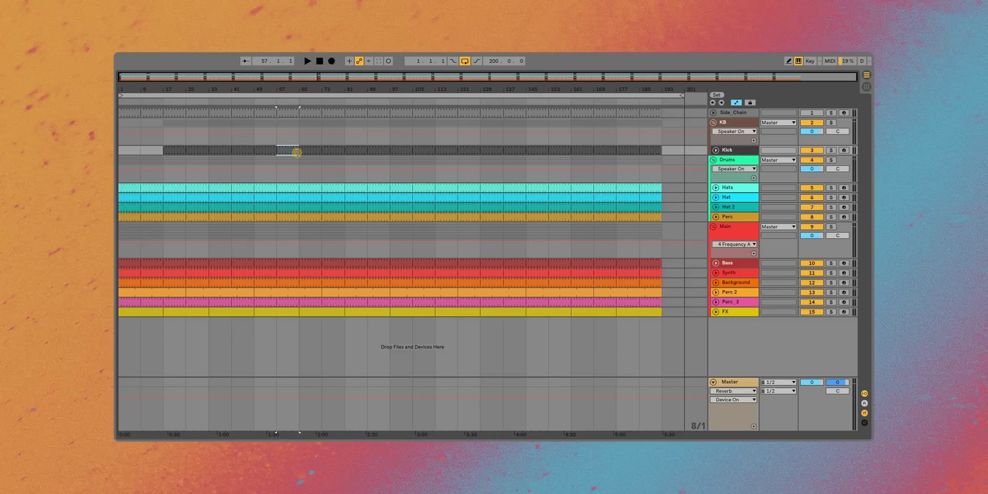
{"action": "left_click_drag", "start_coordinate": [294, 86], "coordinate": [294, 82]}
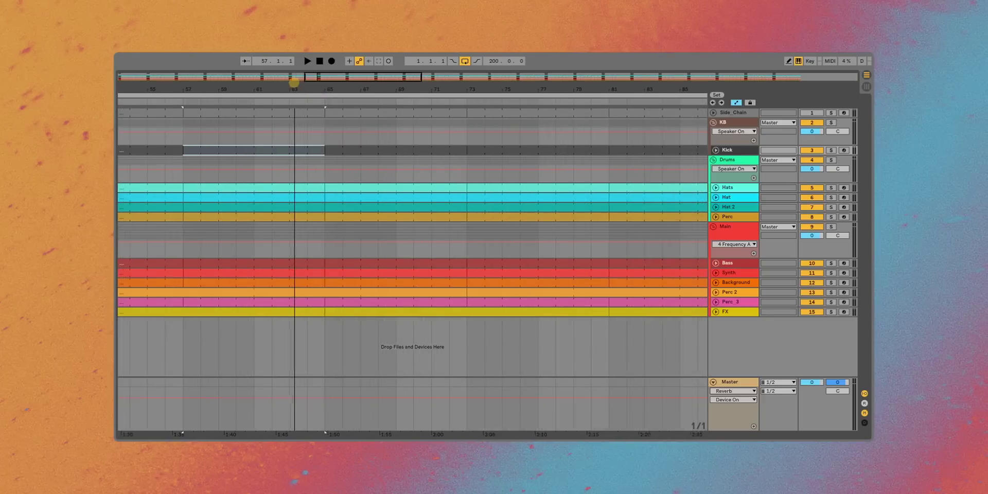
{"action": "left_click_drag", "start_coordinate": [319, 150], "coordinate": [315, 123]}
{"action": "left_click_drag", "start_coordinate": [288, 83], "coordinate": [286, 83]}
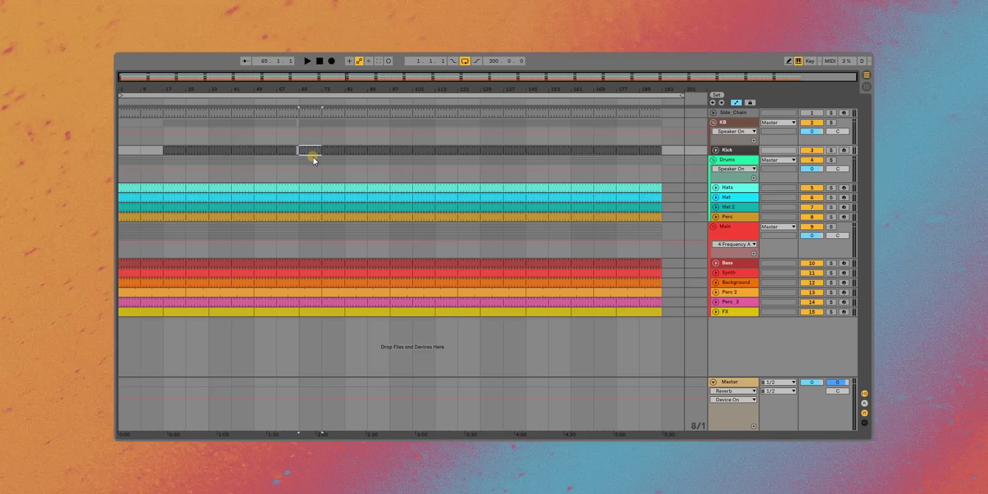
{"action": "left_click_drag", "start_coordinate": [315, 151], "coordinate": [383, 155]}
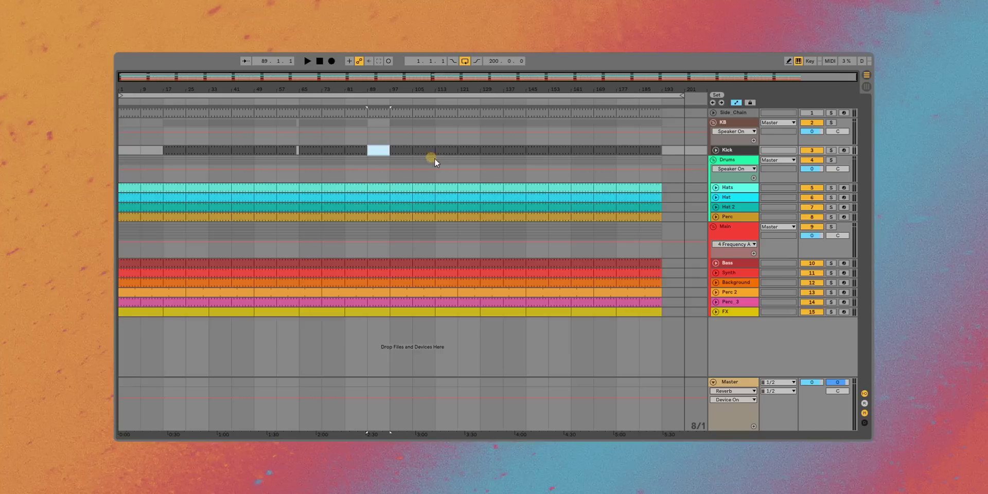
{"action": "left_click_drag", "start_coordinate": [435, 152], "coordinate": [451, 154]}
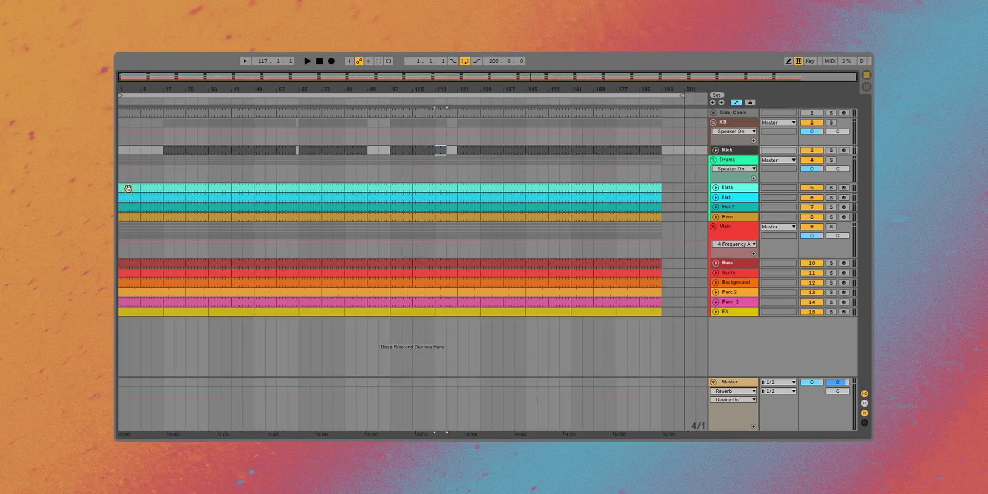
Step: Delete the Hats clips from bar 1 to 33 and from bar 81 to 97
{"action": "left_click_drag", "start_coordinate": [128, 188], "coordinate": [196, 186]}
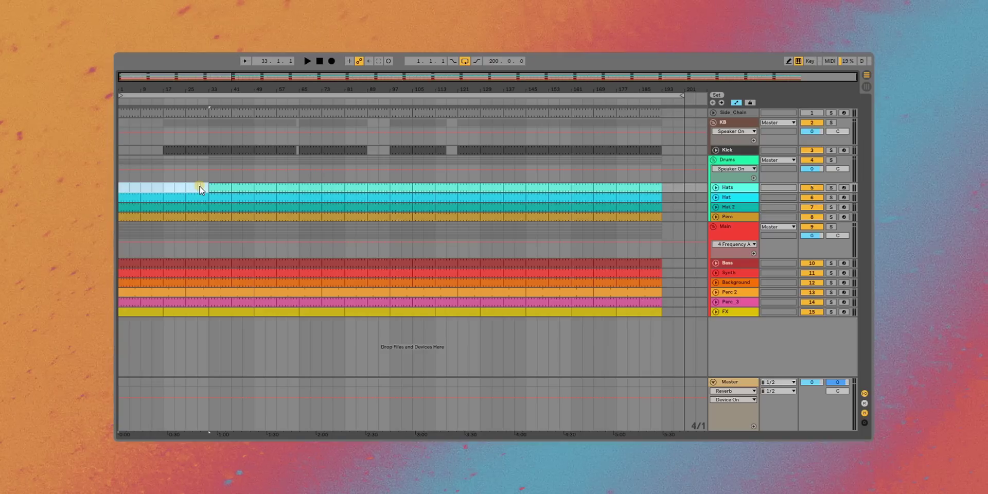
{"action": "left_click", "coordinate": [348, 189]}
{"action": "left_click_drag", "start_coordinate": [349, 187], "coordinate": [378, 190]}
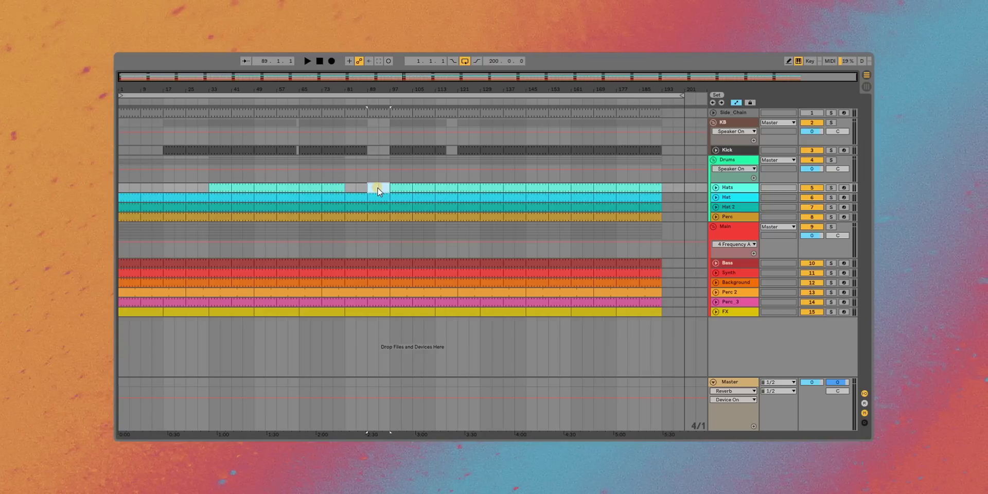
{"action": "key", "text": "ctrl+2"}
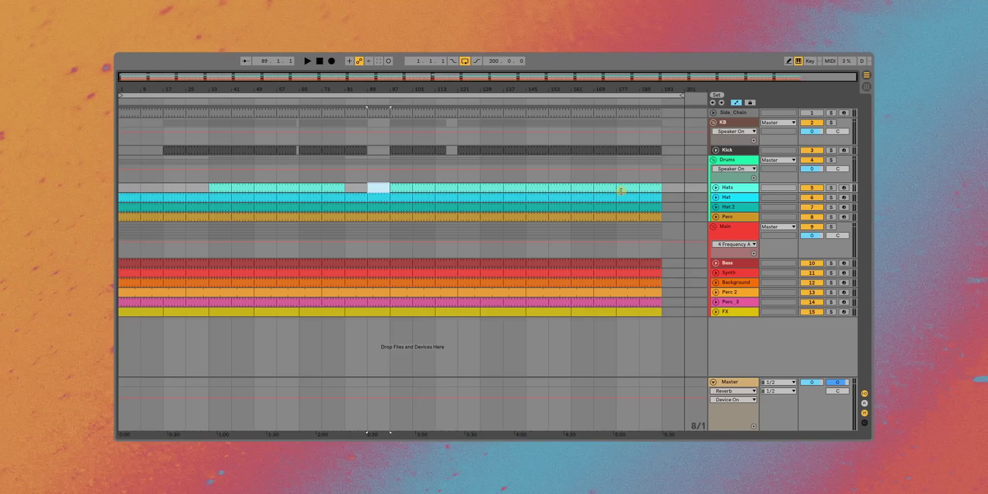
Step: Delete the remaining Hats clips at the end of the track, from bar 169 to 193
{"action": "key", "text": "Right"}
{"action": "key", "text": "Right"}
{"action": "key", "text": "Right"}
{"action": "key", "text": "Right"}
{"action": "key", "text": "Right"}
{"action": "key", "text": "Right"}
{"action": "key", "text": "Right"}
{"action": "key", "text": "Right"}
{"action": "key", "text": "Right"}
{"action": "key", "text": "Right"}
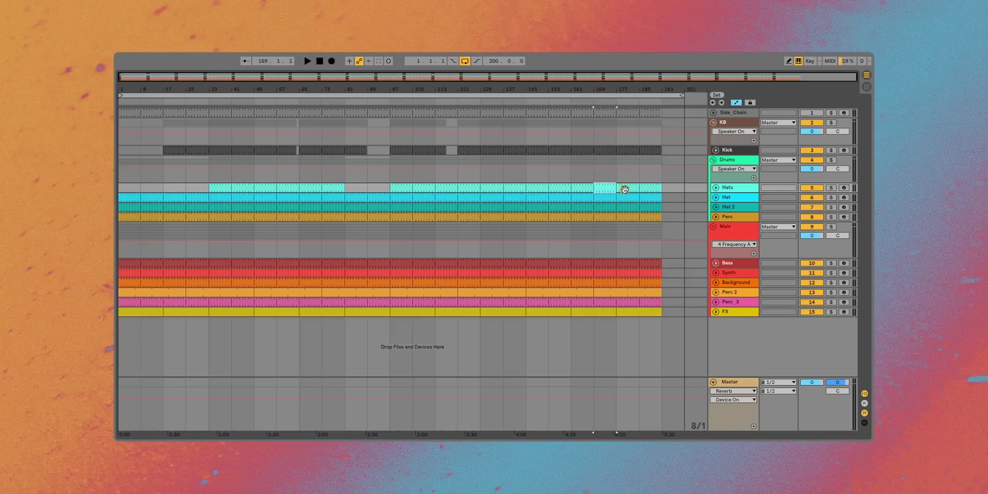
{"action": "key", "text": "Right"}
{"action": "key", "text": "Right"}
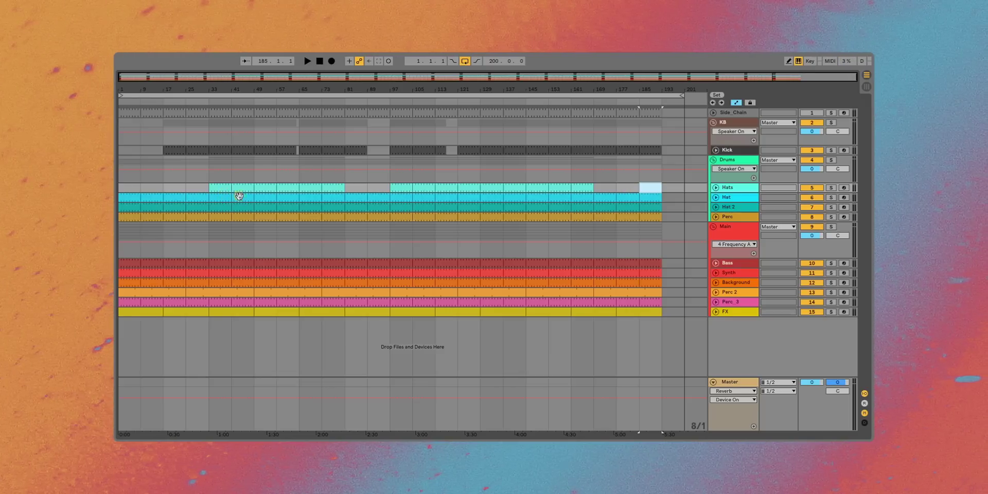
Step: Delete the Hat clips in bars 1 to 49 and 161 to 193, and the Hat, Hat 2 and Perc clips in bars 81 to 97
{"action": "left_click_drag", "start_coordinate": [254, 197], "coordinate": [136, 198]}
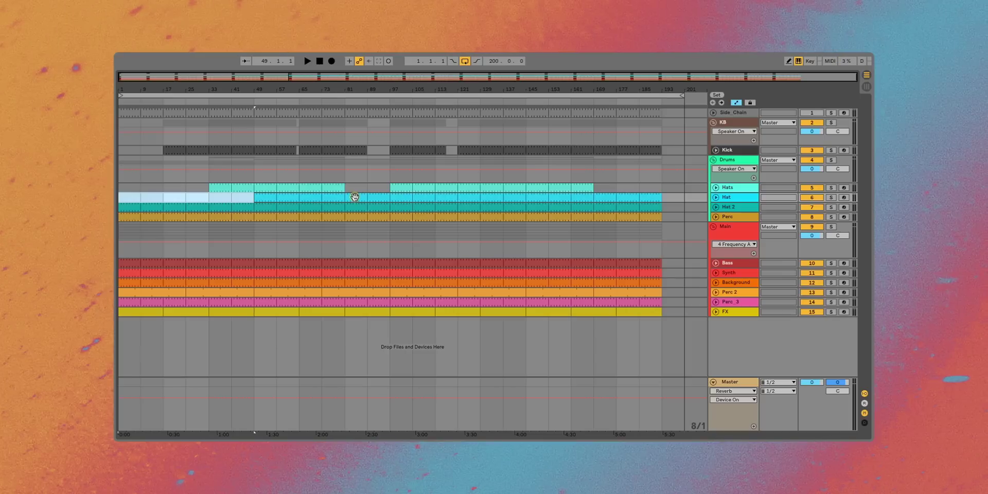
{"action": "left_click", "coordinate": [354, 198]}
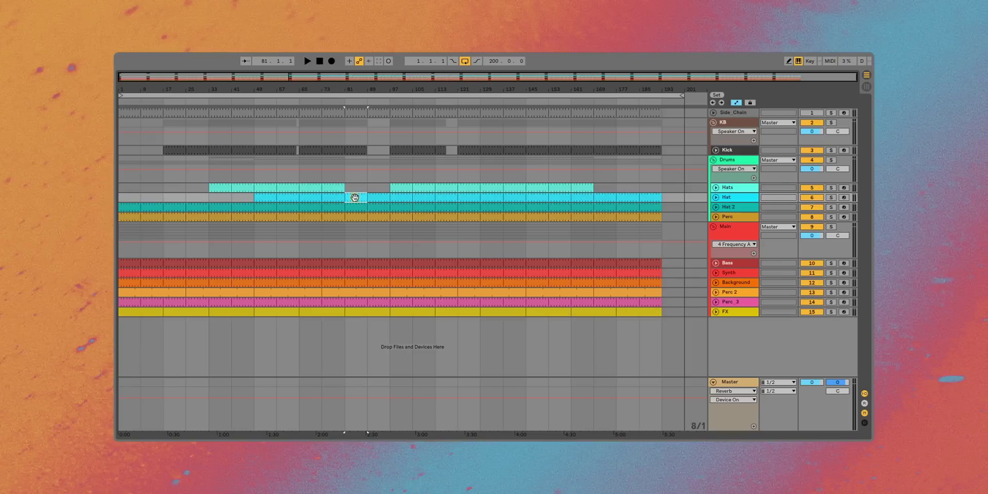
{"action": "left_click", "coordinate": [382, 218], "text": "shift"}
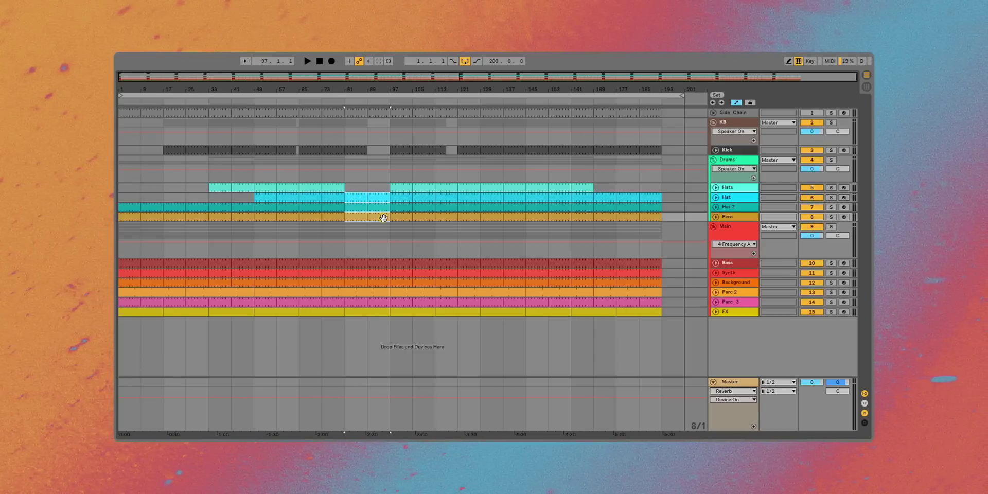
{"action": "key", "text": "Delete"}
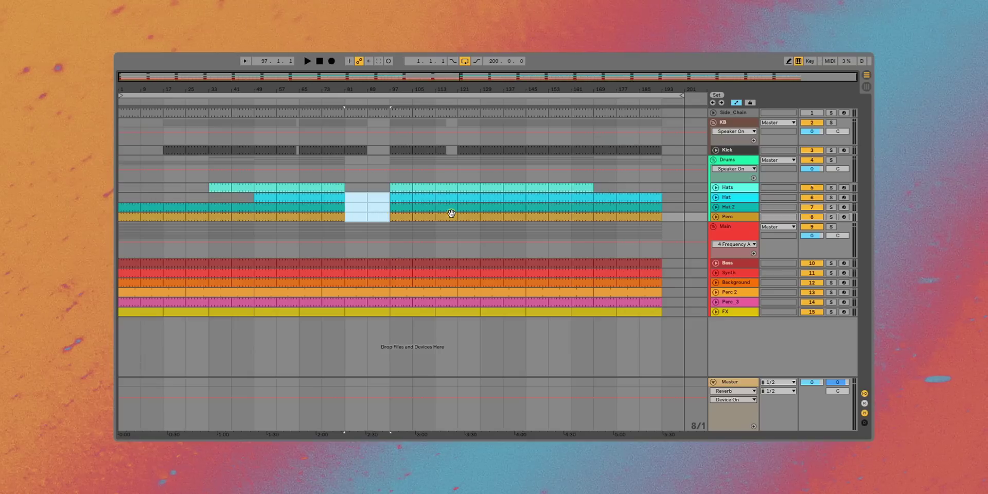
{"action": "left_click_drag", "start_coordinate": [572, 198], "coordinate": [655, 197]}
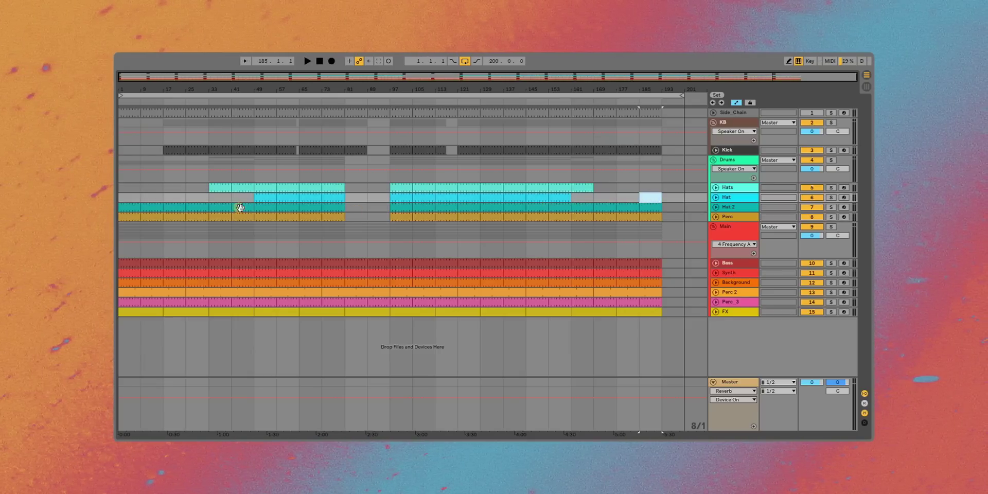
Step: Delete the Hat 2 clips from bar 1 to 49 and from bar 153 to 193
{"action": "left_click_drag", "start_coordinate": [254, 207], "coordinate": [133, 206]}
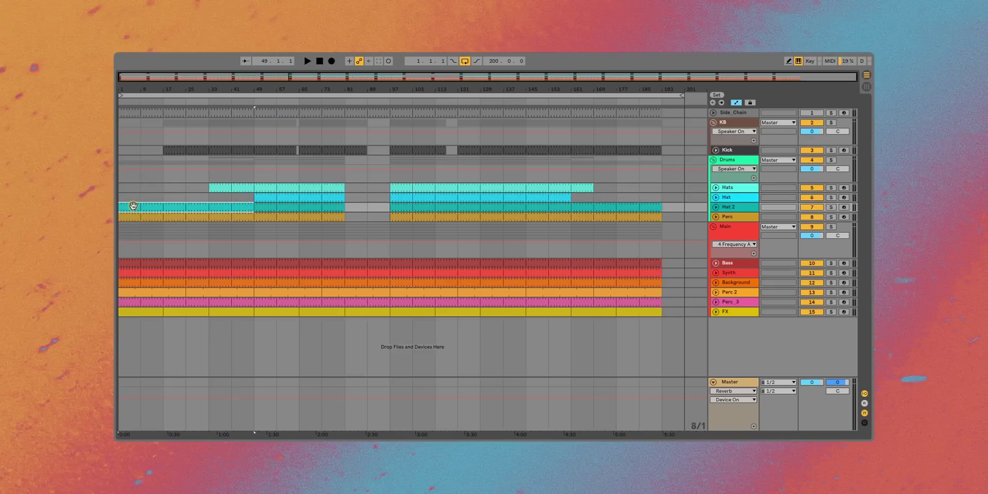
{"action": "key", "text": "Delete"}
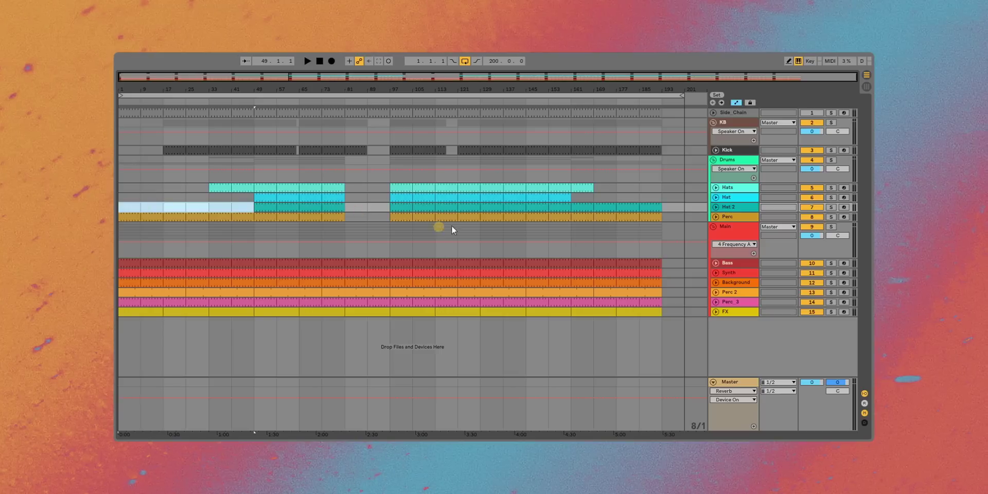
{"action": "left_click_drag", "start_coordinate": [560, 207], "coordinate": [651, 207]}
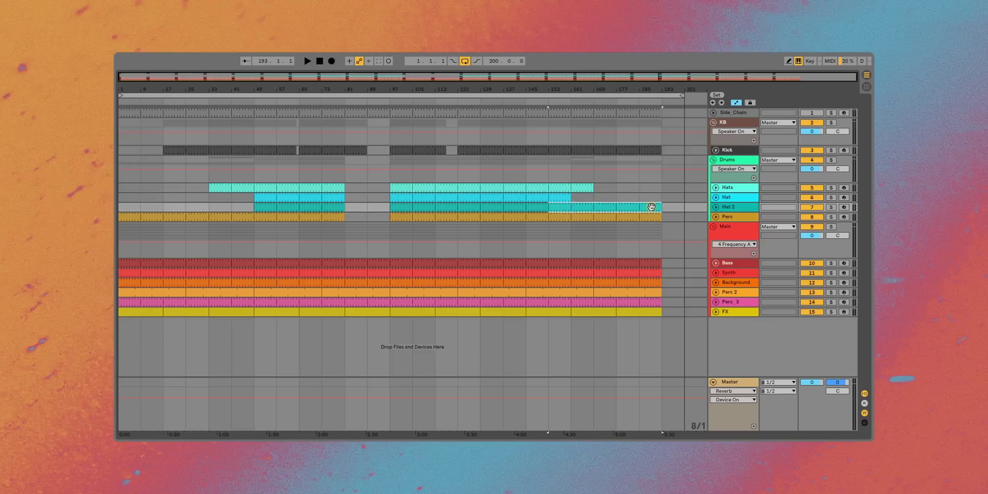
{"action": "key", "text": "Delete"}
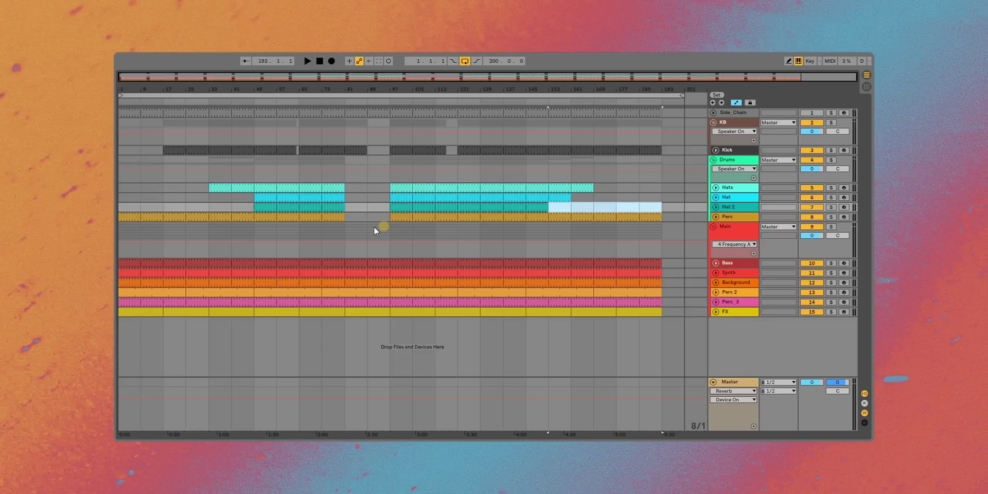
Step: Delete the Perc clips from bar 1 to 65 and from bar 145 to 193
{"action": "left_click_drag", "start_coordinate": [289, 216], "coordinate": [131, 218]}
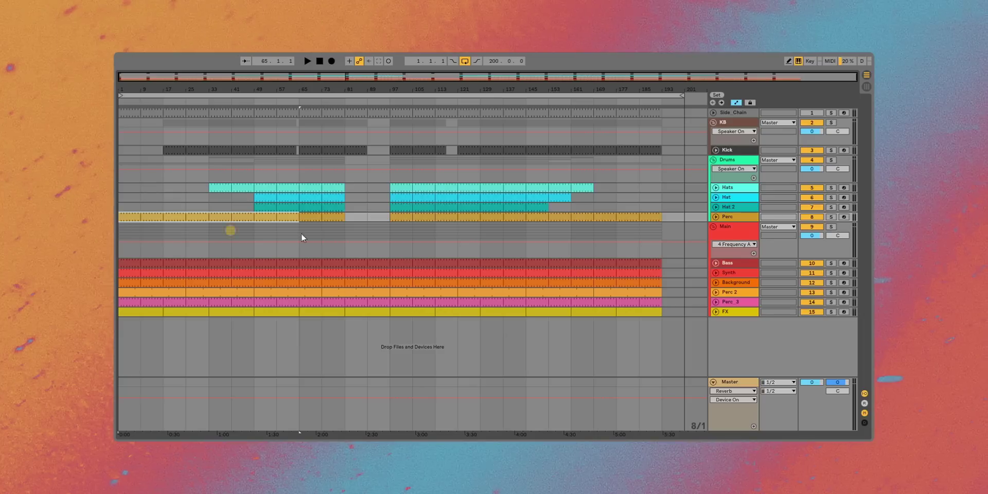
{"action": "key", "text": "Delete"}
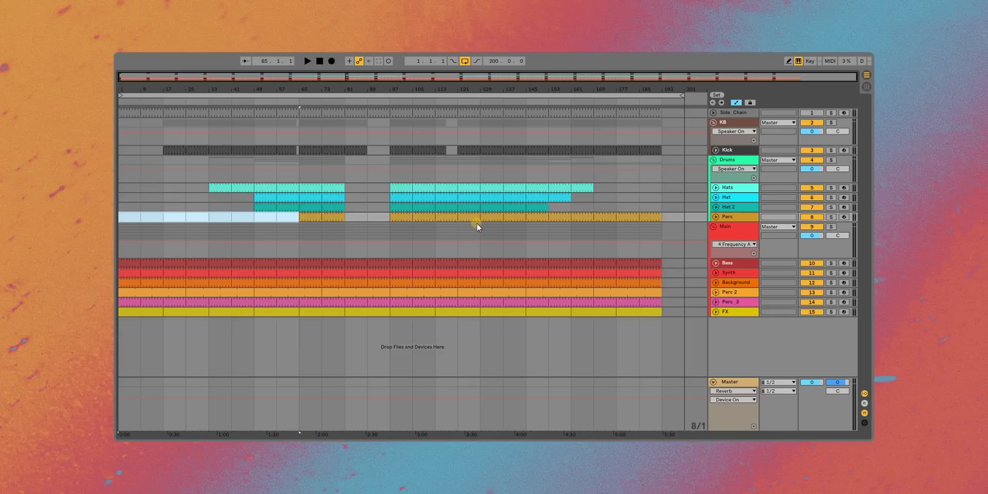
{"action": "left_click", "coordinate": [541, 220]}
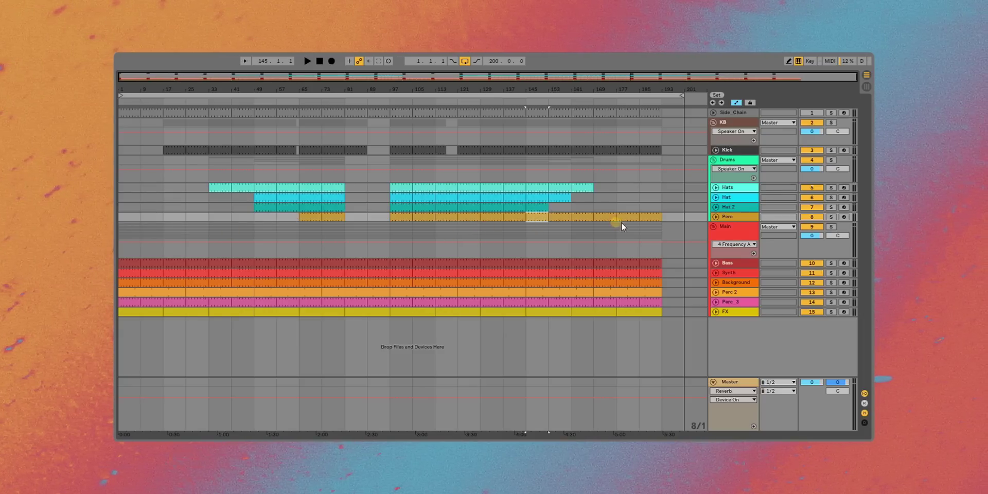
{"action": "left_click", "coordinate": [653, 222], "text": "shift"}
{"action": "key", "text": "Delete"}
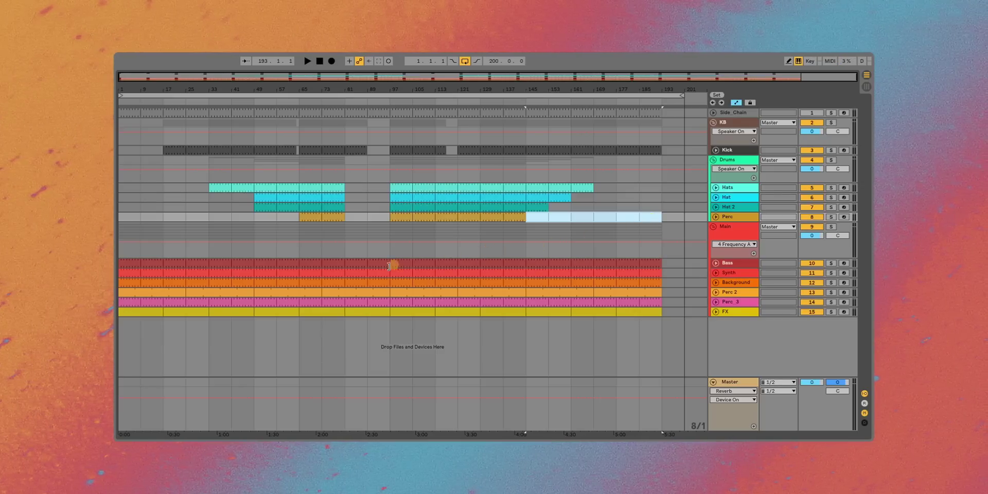
Step: Delete the last Kick clip, from bar 185 to 193
{"action": "left_click", "coordinate": [355, 274]}
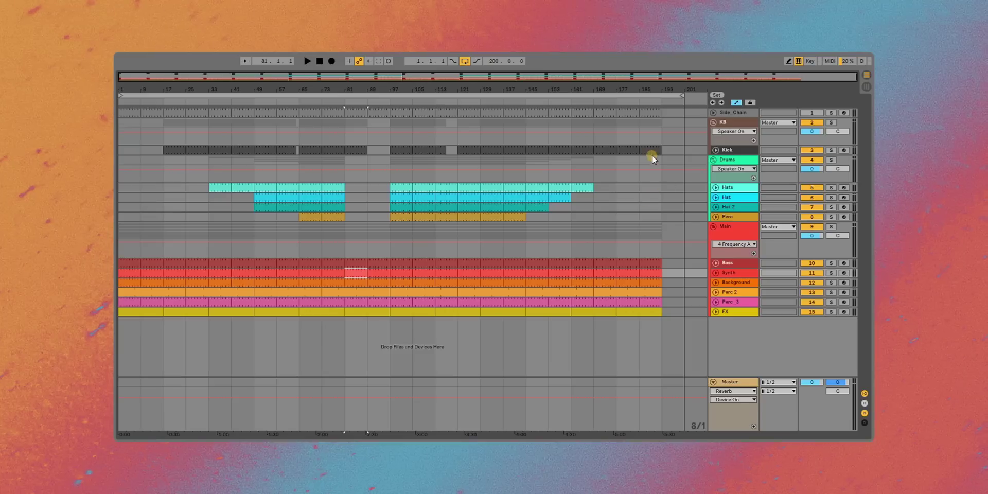
{"action": "left_click", "coordinate": [652, 155]}
{"action": "key", "text": "Delete"}
Step: Delete the Synth clips from bar 1 to 89 and the first Perc 2 clip, from bar 1 to 25
{"action": "left_click", "coordinate": [359, 274]}
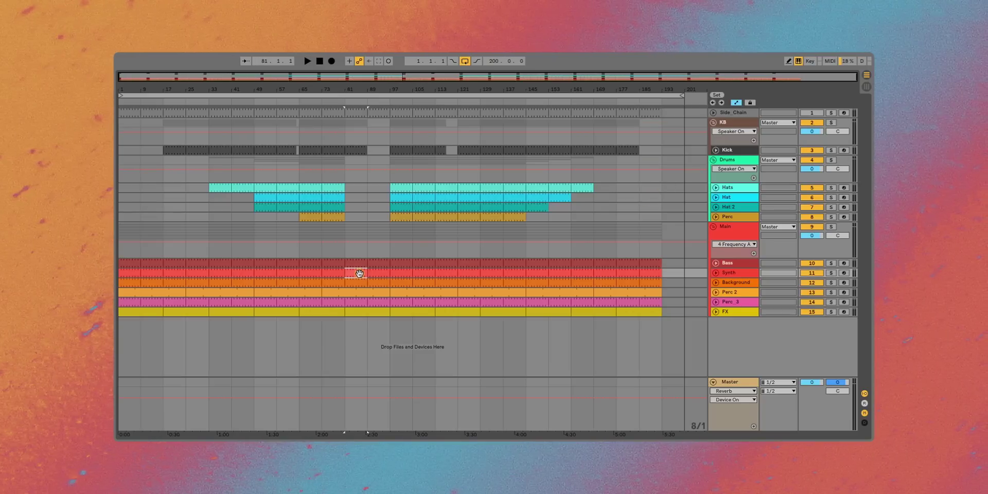
{"action": "left_click", "coordinate": [126, 271], "text": "shift"}
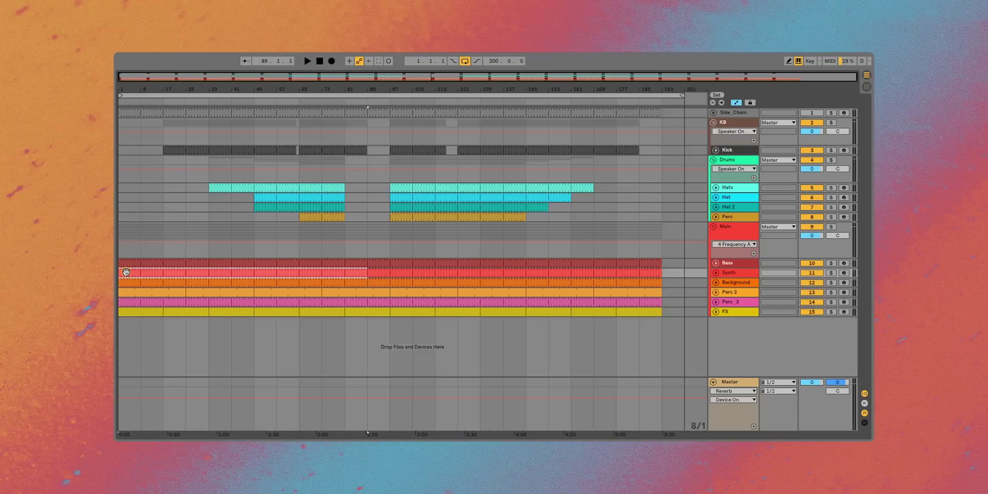
{"action": "left_click", "coordinate": [126, 272]}
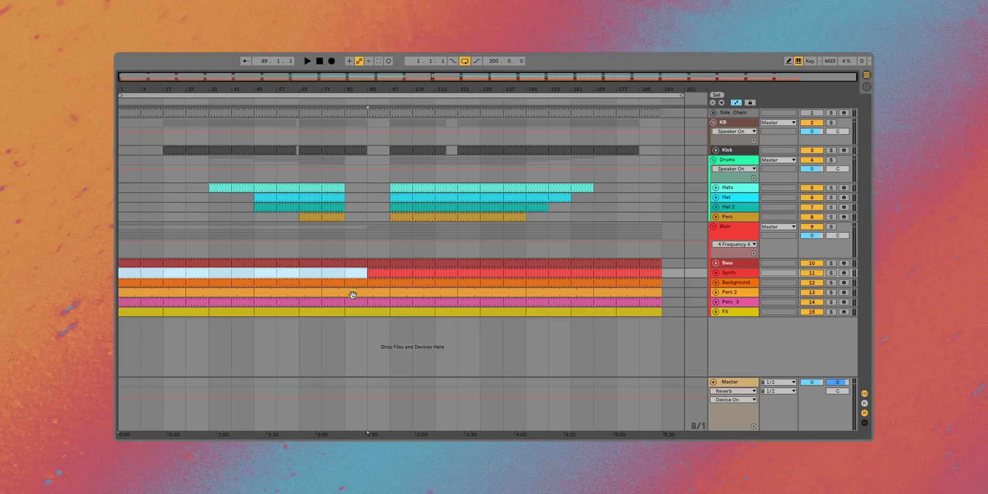
{"action": "left_click", "coordinate": [168, 293]}
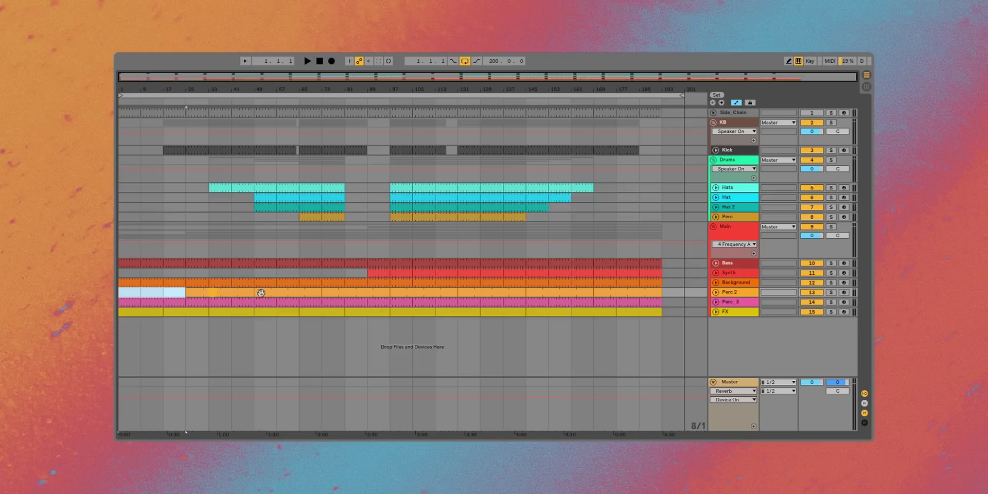
Step: Narrow the grid to one bar and shorten the Bass and Perc 2 clips before bar 97 so they end at bar 96
{"action": "left_click", "coordinate": [360, 292]}
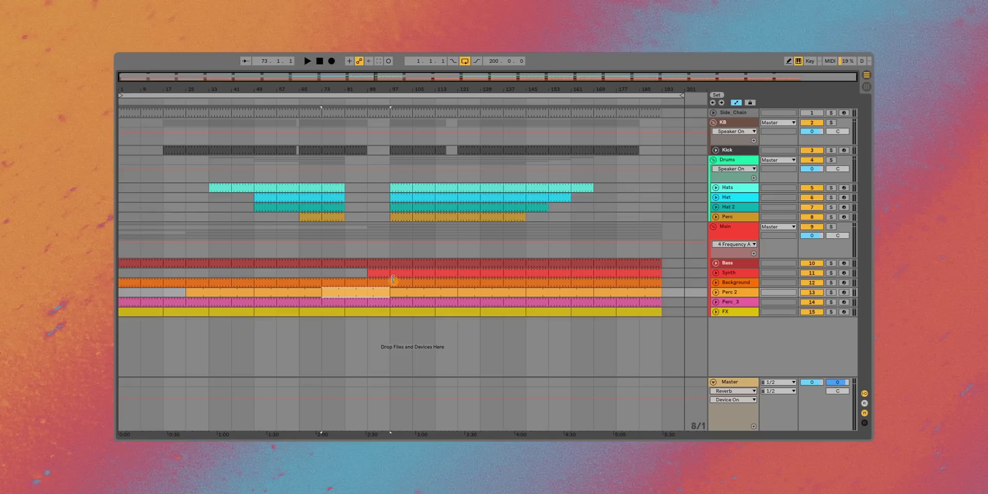
{"action": "left_click", "coordinate": [382, 263]}
{"action": "left_click_drag", "start_coordinate": [383, 93], "coordinate": [427, 226]}
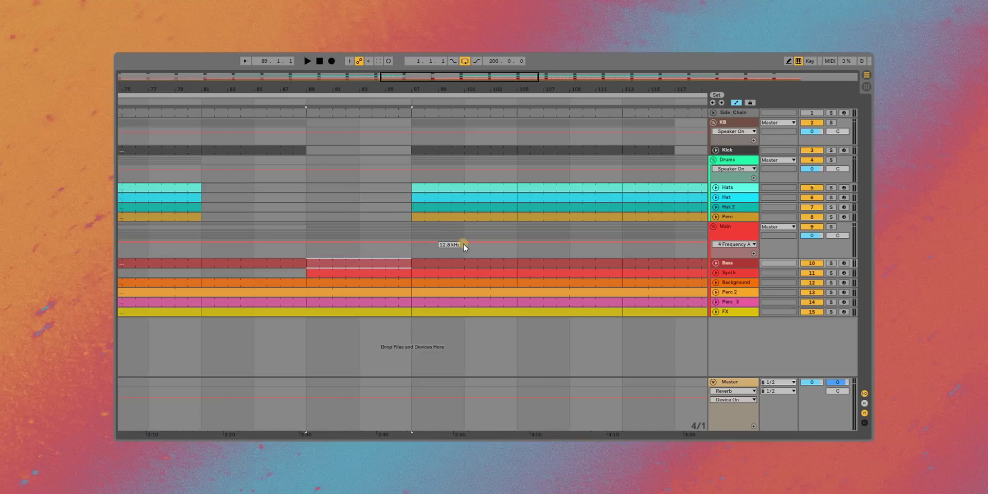
{"action": "key", "text": "ctrl+1"}
{"action": "key", "text": "ctrl+1"}
{"action": "left_click_drag", "start_coordinate": [407, 262], "coordinate": [399, 261]}
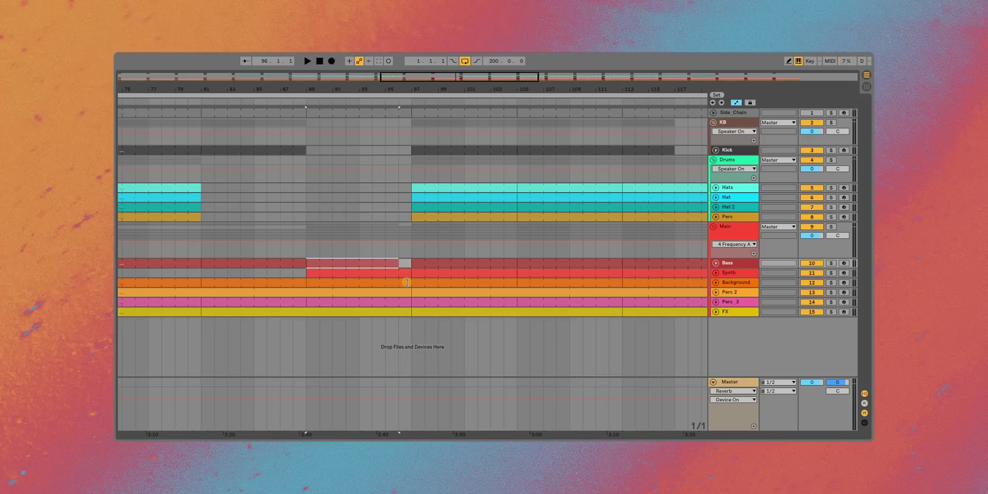
{"action": "left_click_drag", "start_coordinate": [410, 292], "coordinate": [399, 292]}
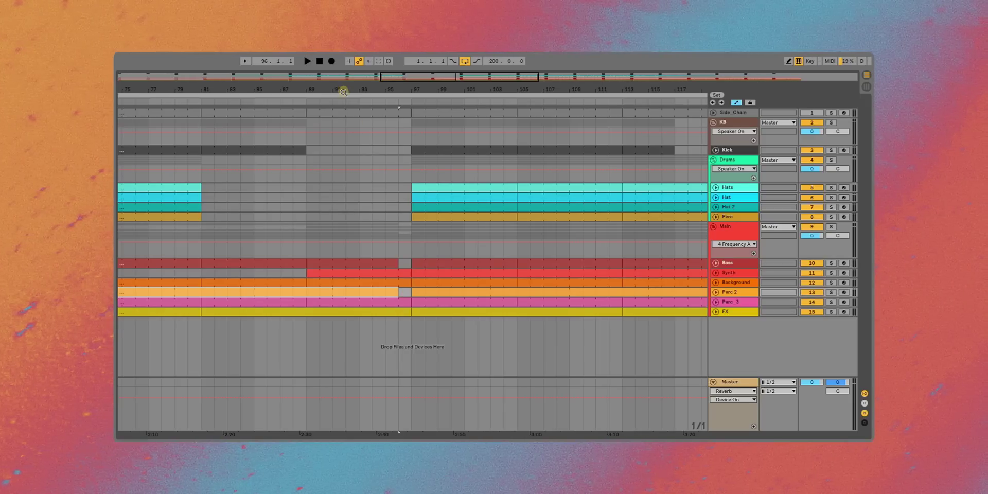
Step: Set the grid back to eight bars and delete the Perc_3 clips from bar 1 to 33
{"action": "left_click_drag", "start_coordinate": [344, 92], "coordinate": [342, 83]}
{"action": "left_click", "coordinate": [376, 293]}
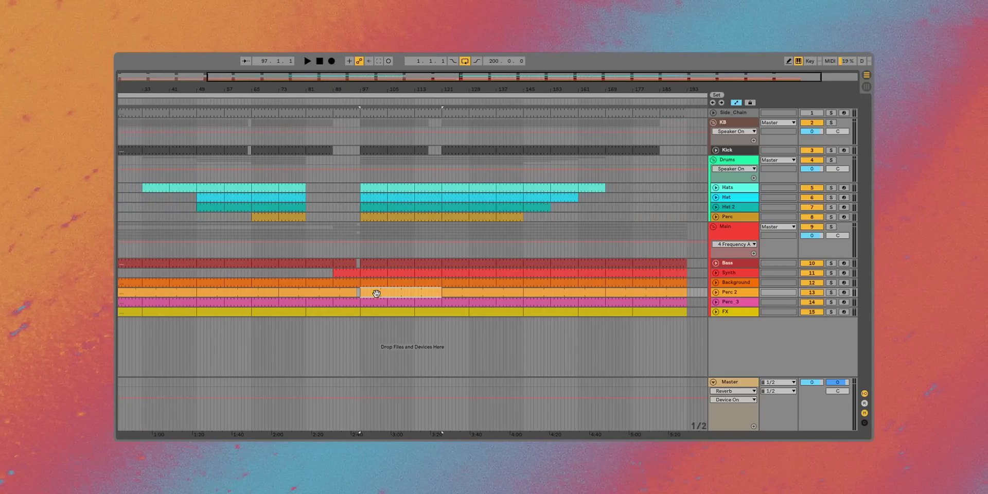
{"action": "left_click", "coordinate": [374, 235]}
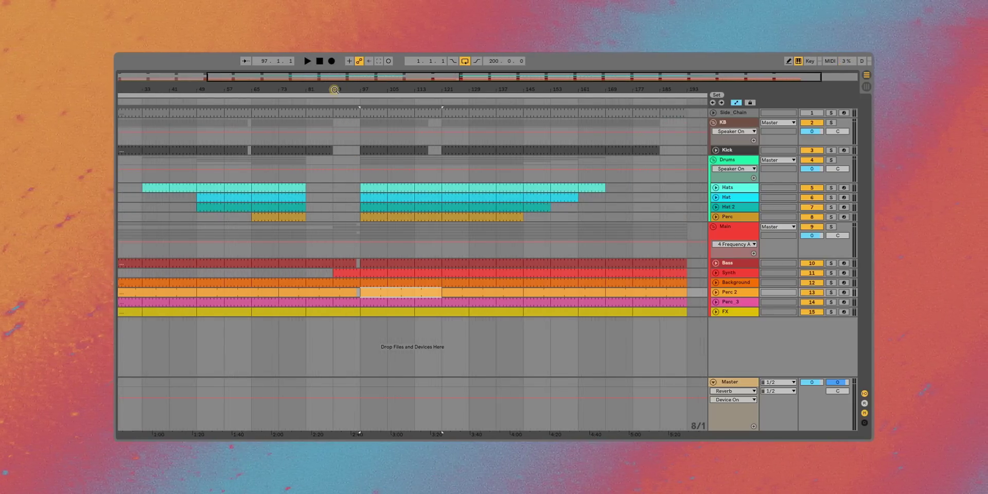
{"action": "left_click_drag", "start_coordinate": [335, 90], "coordinate": [334, 88]}
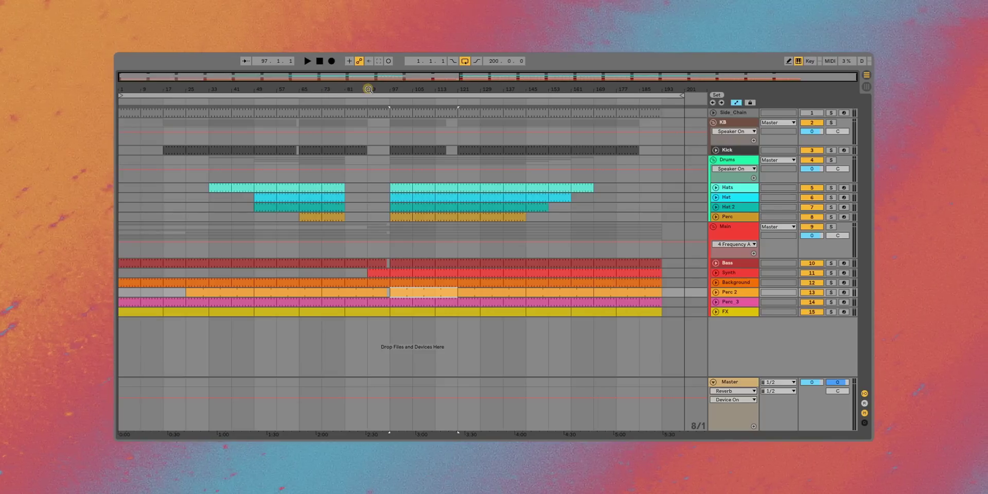
{"action": "left_click", "coordinate": [365, 184]}
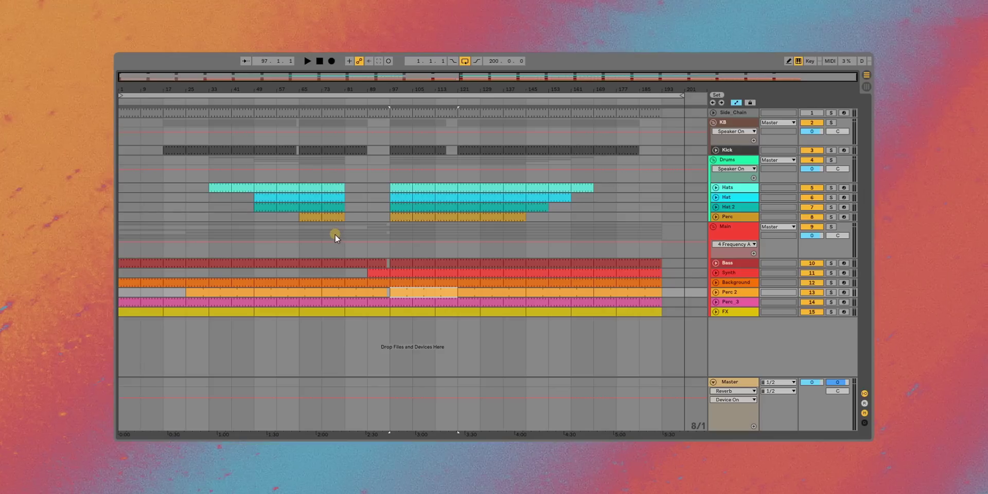
{"action": "left_click", "coordinate": [131, 301]}
{"action": "left_click", "coordinate": [203, 303], "text": "shift"}
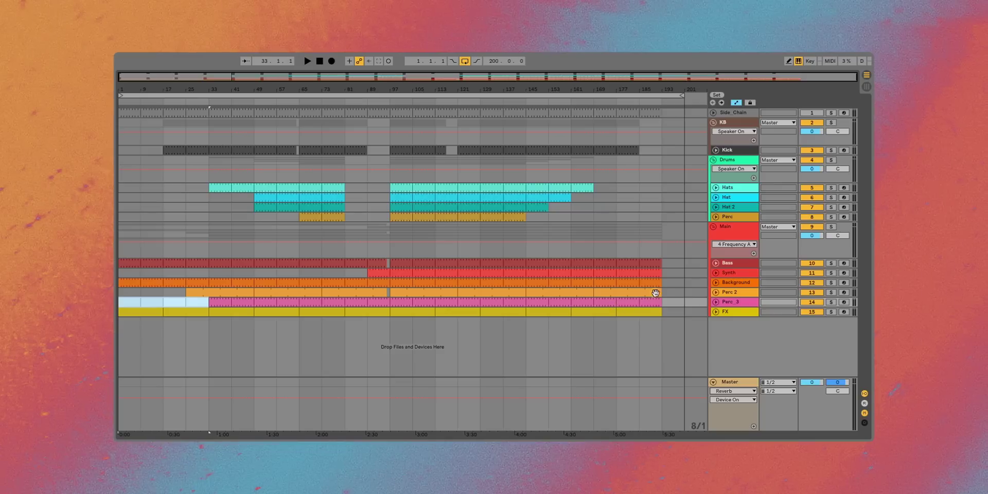
Step: Delete the Perc 2 clips from bar 177 to 193 and the Perc_3 clips from bar 169 to 193, and return to the song start
{"action": "left_click", "coordinate": [608, 293]}
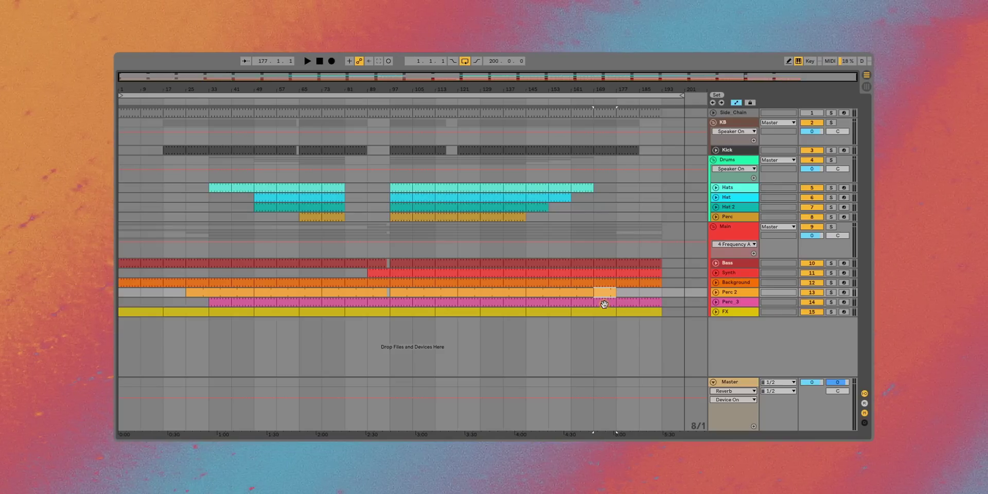
{"action": "left_click", "coordinate": [604, 304]}
{"action": "left_click", "coordinate": [651, 301], "text": "shift"}
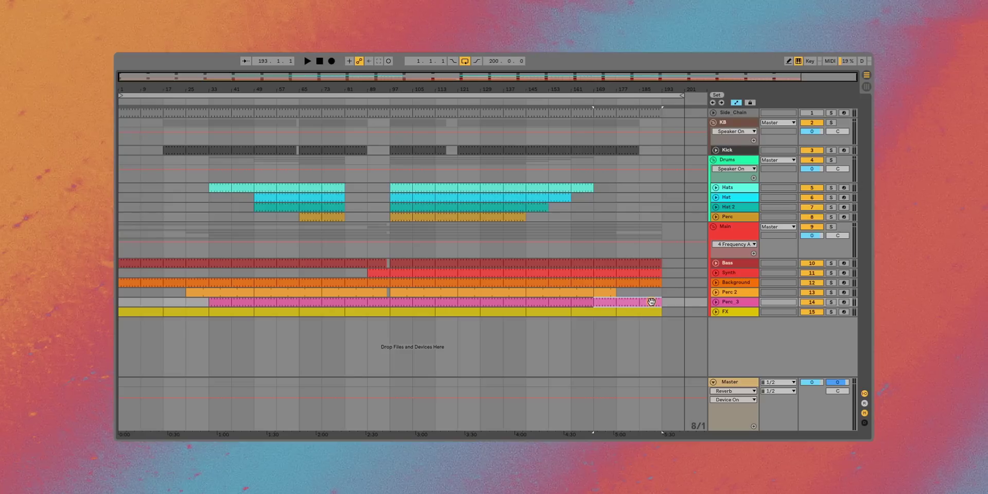
{"action": "left_click", "coordinate": [651, 302]}
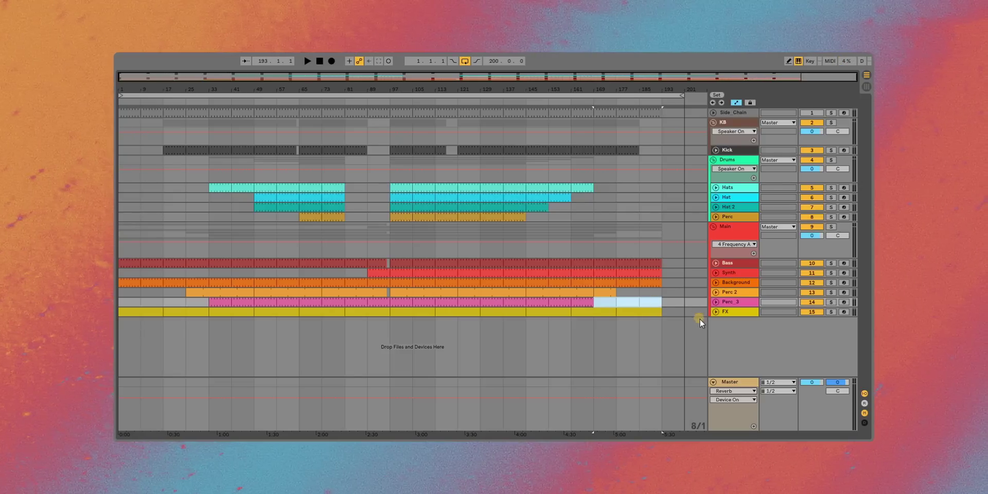
{"action": "left_click", "coordinate": [320, 61]}
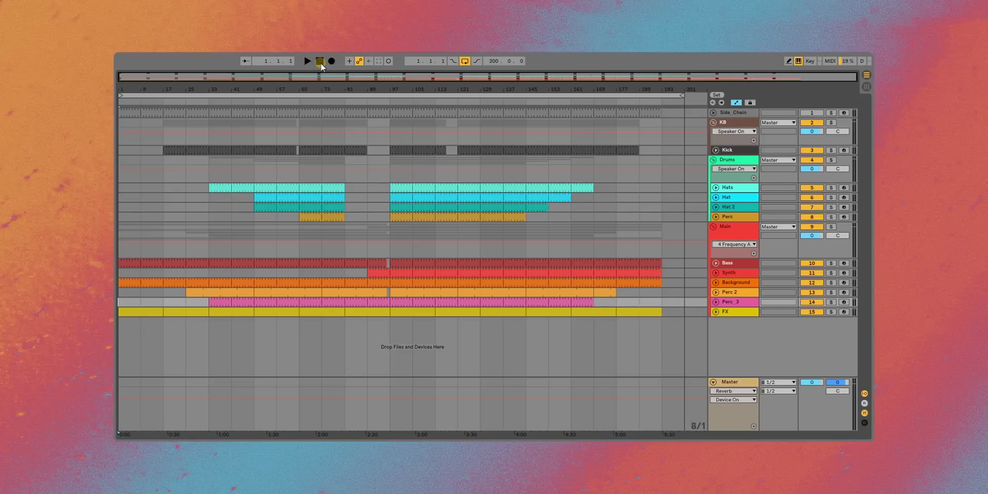